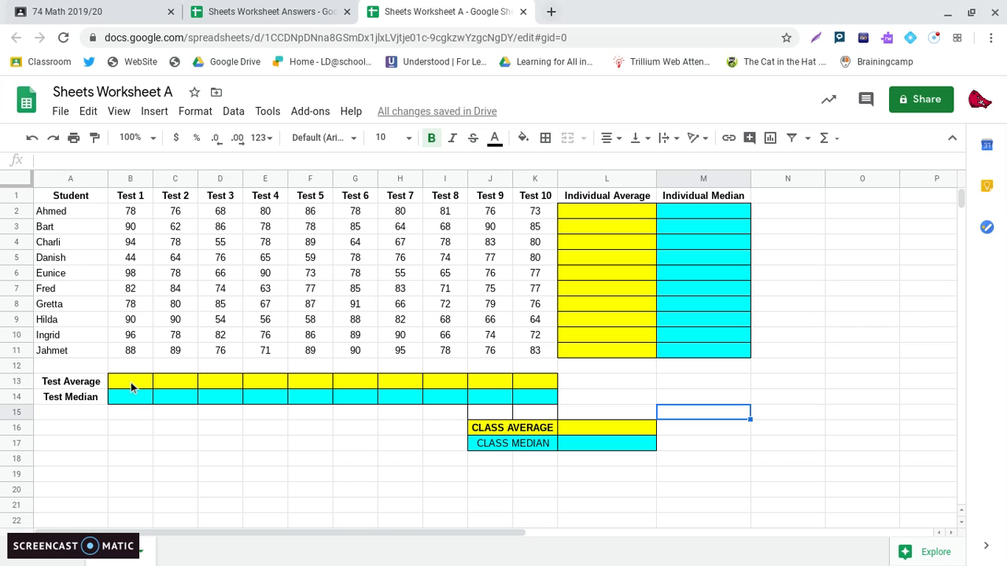
- Calculate the Test 1 average in cell B13 with the formula =AVERAGE(B2:B11)
left_click(132, 384)
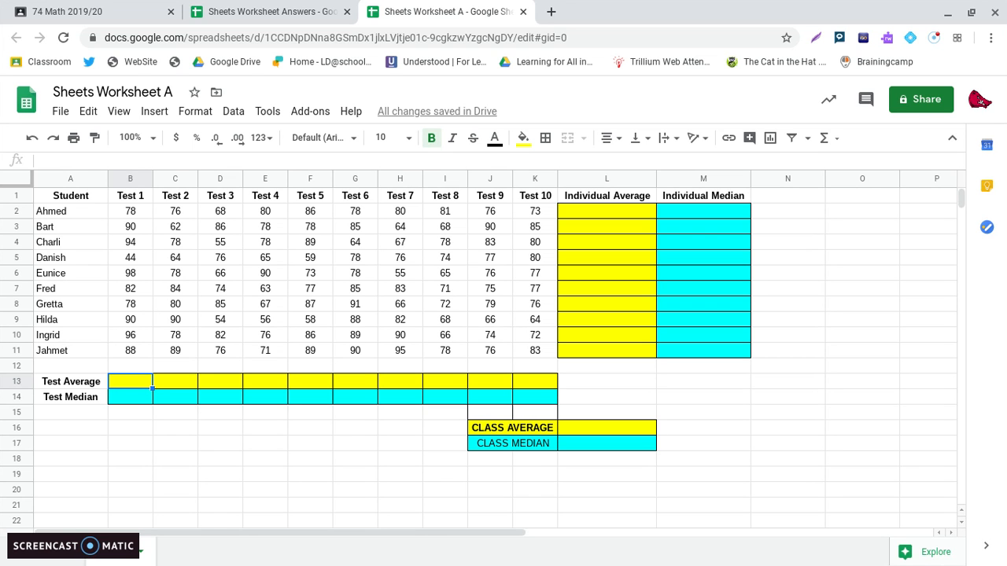
type("=")
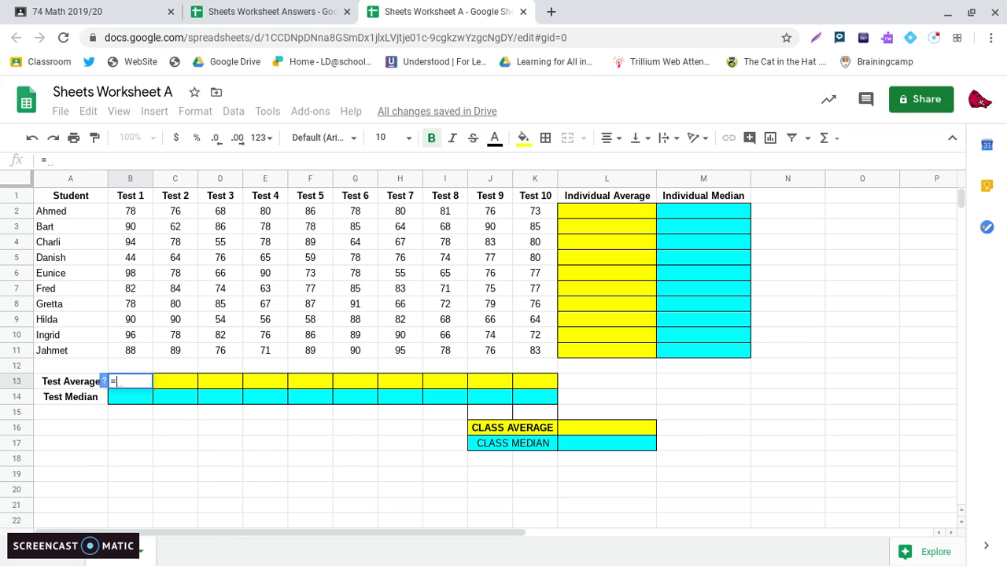
type("AV")
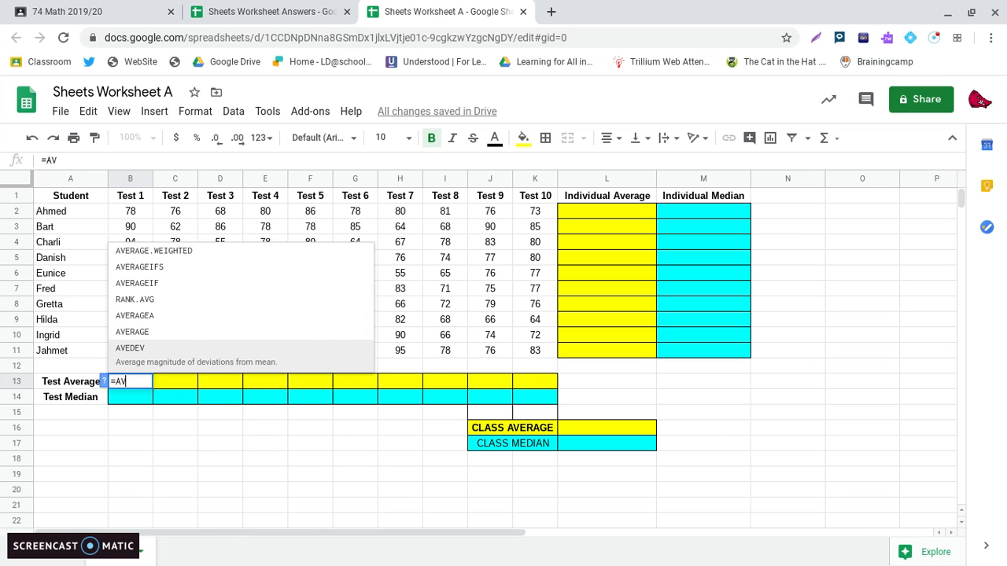
type("ERAGE")
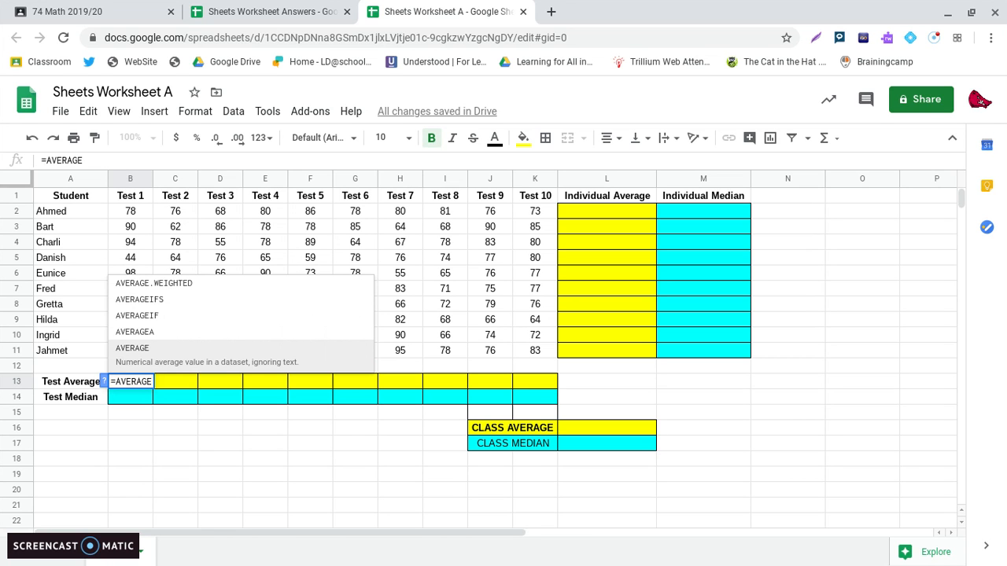
type("(")
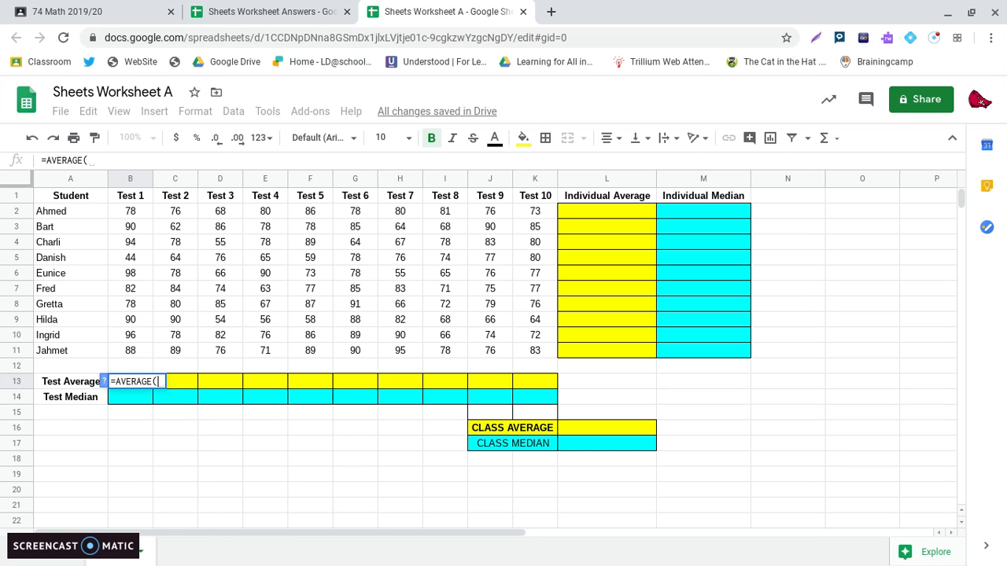
left_click_drag(137, 211, 131, 331)
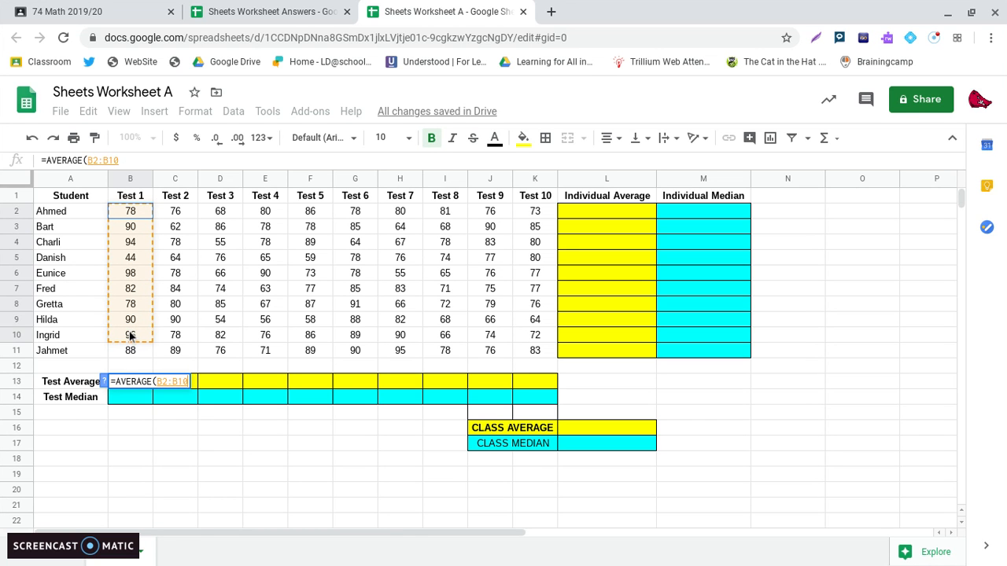
left_click_drag(130, 336, 131, 352)
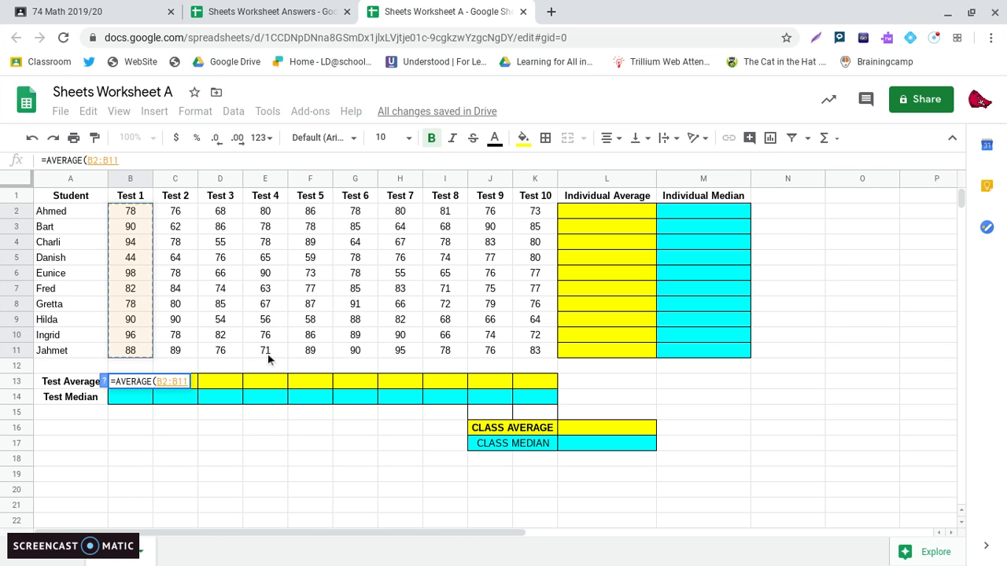
type(")")
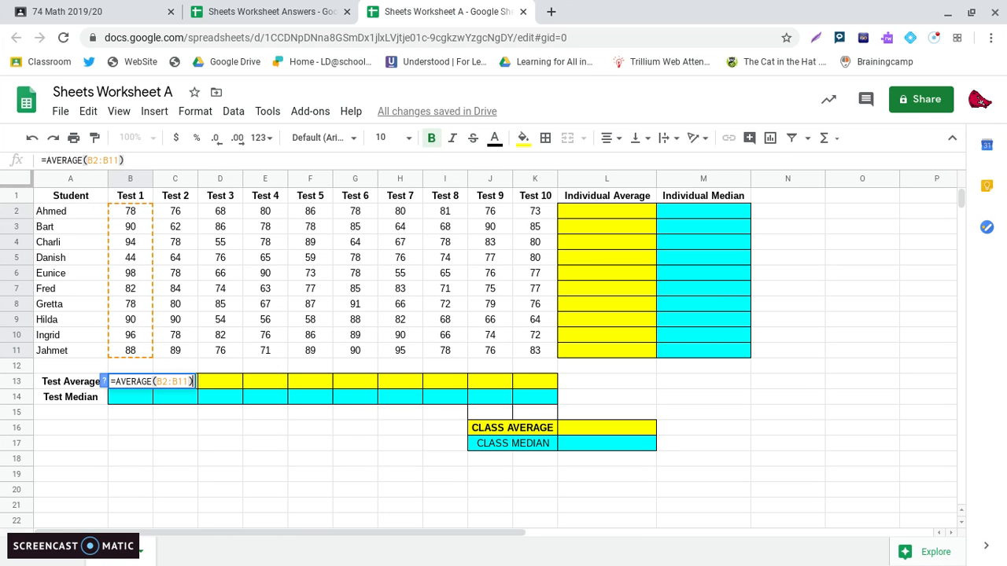
key("Return")
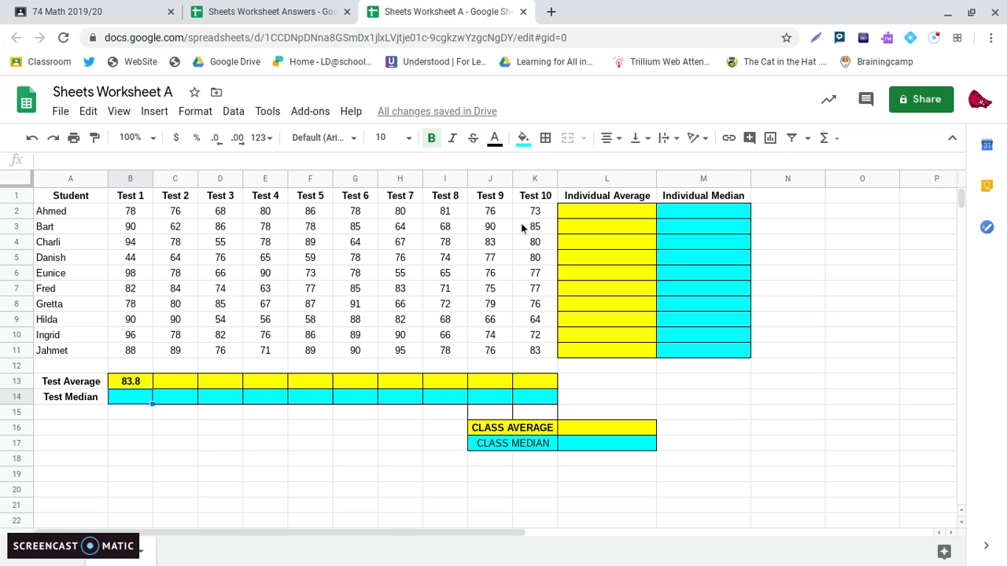
- Calculate the first student's individual average in cell L2 with the formula =AVERAGE(B2:K2)
left_click(602, 217)
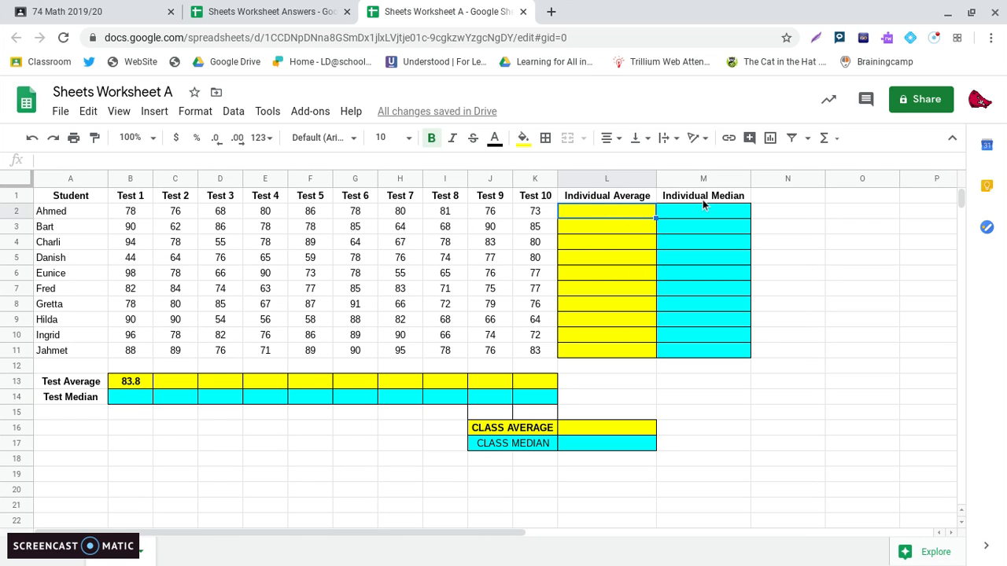
type("=")
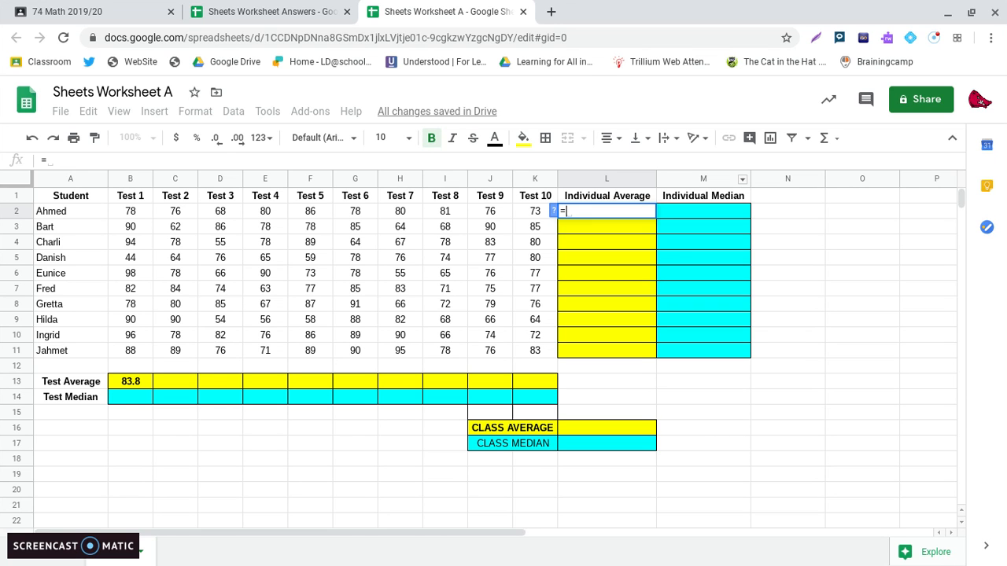
type("AVER")
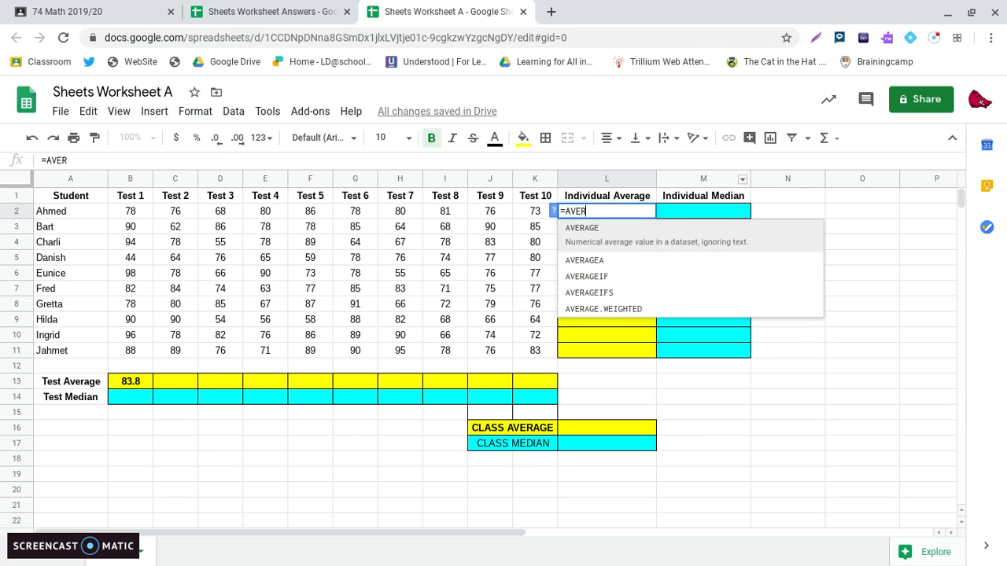
type("AGE(")
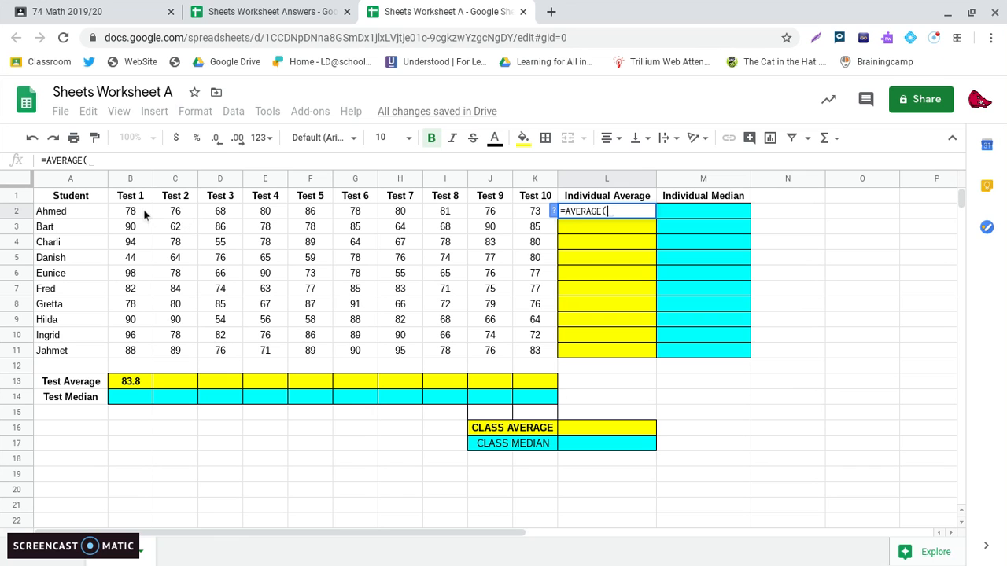
left_click_drag(141, 209, 526, 218)
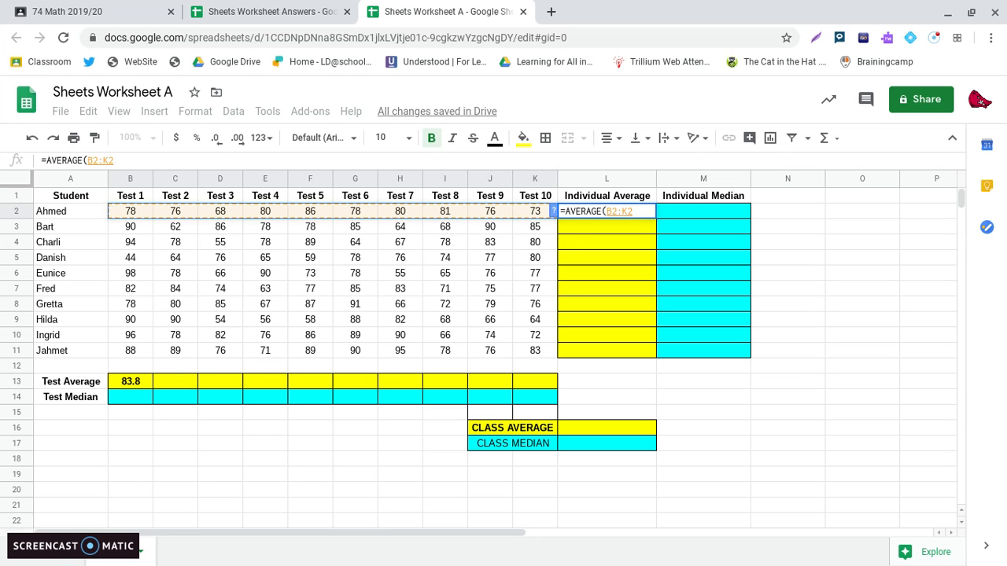
type(")")
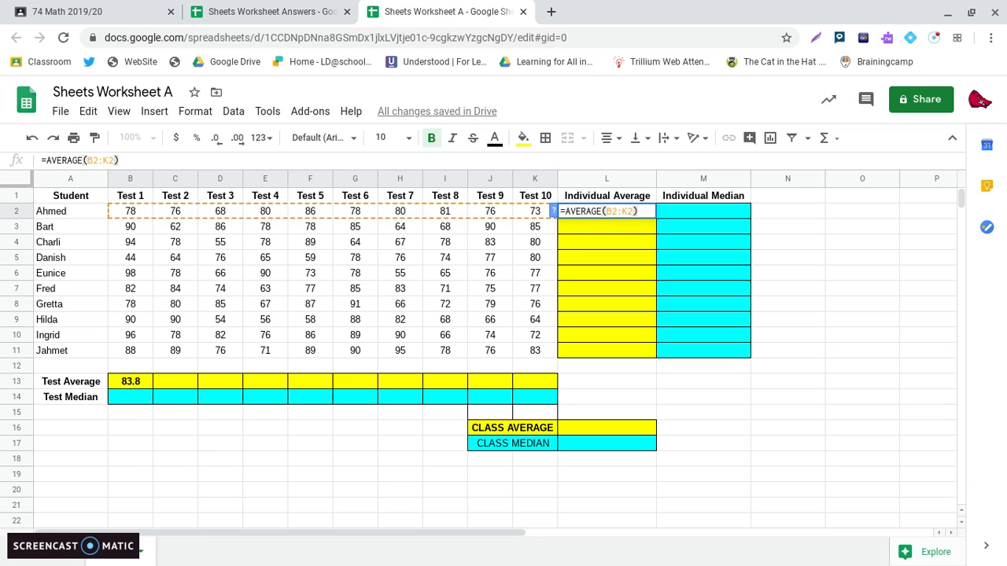
key("Return")
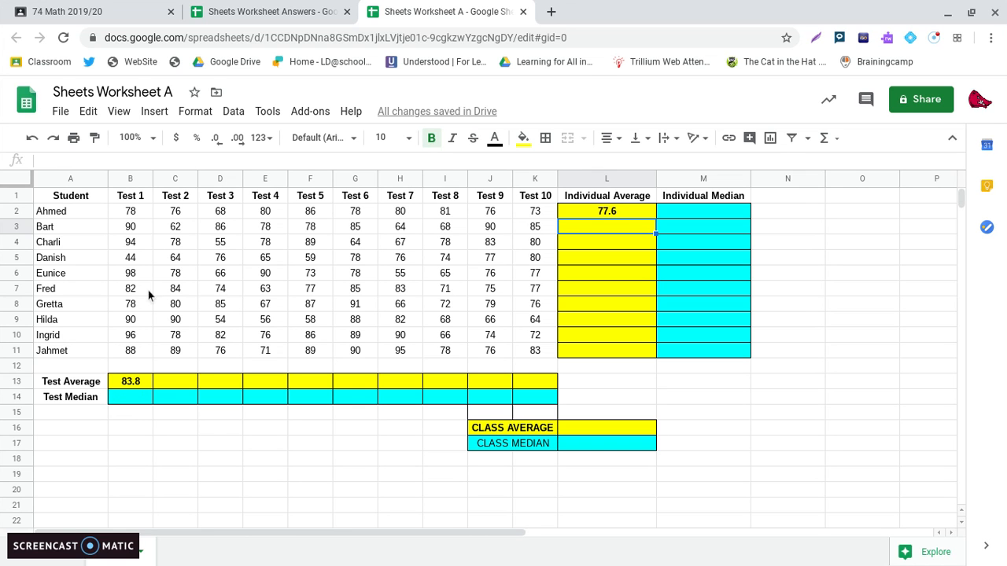
- Calculate the Test 1 median in cell B14 with the formula =MEDIAN(B2:B11)
left_click(139, 399)
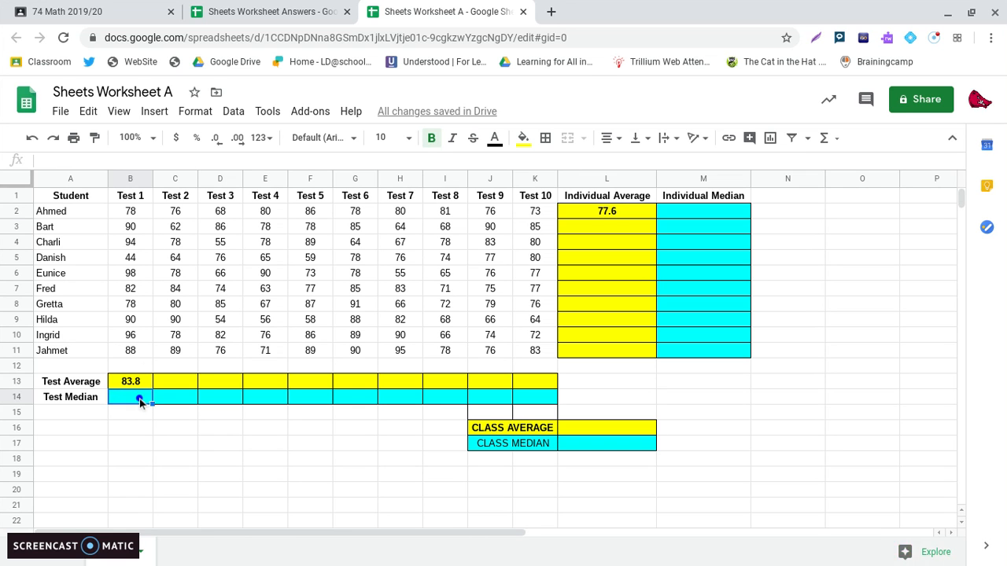
type("=")
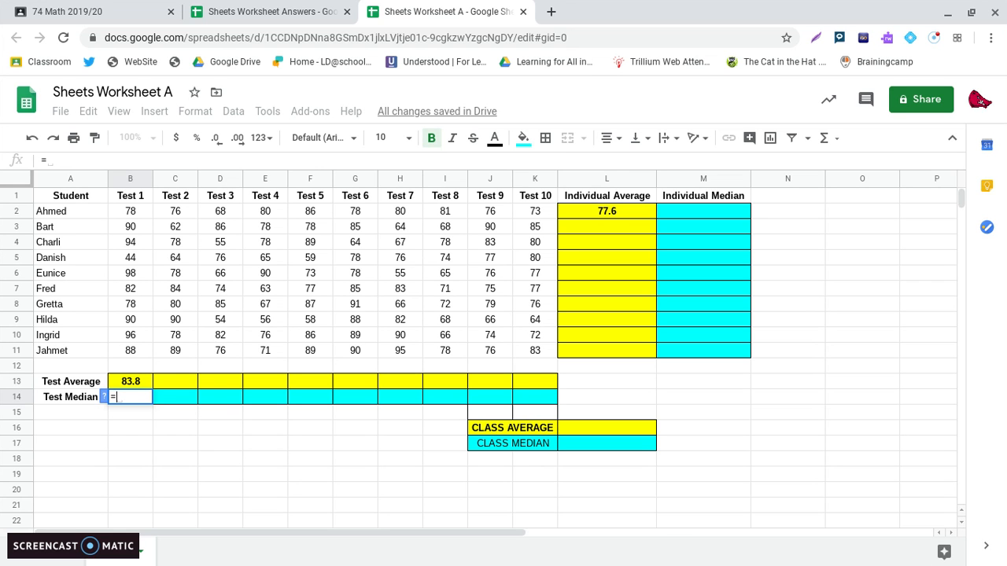
type("MEDIAN(")
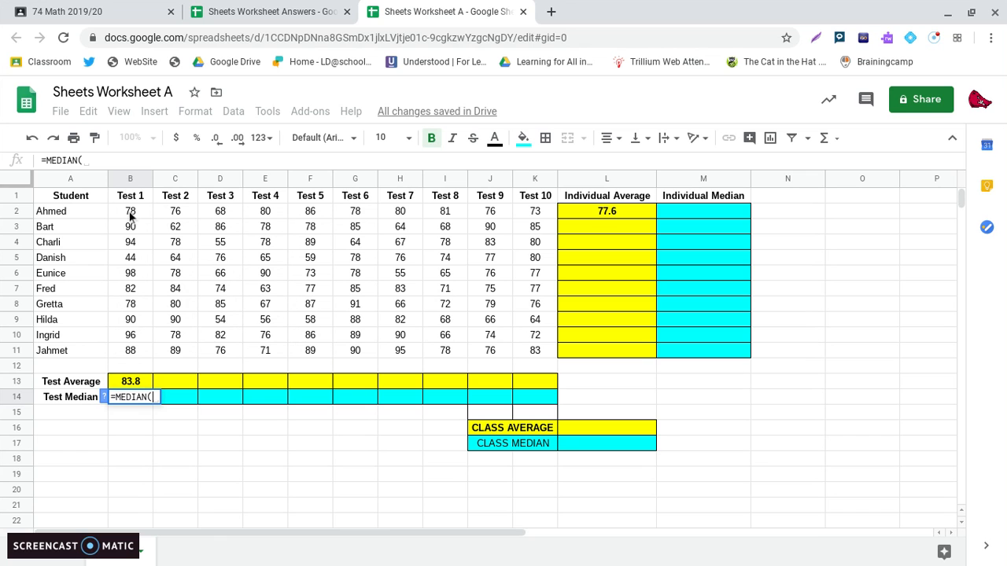
left_click_drag(131, 210, 134, 352)
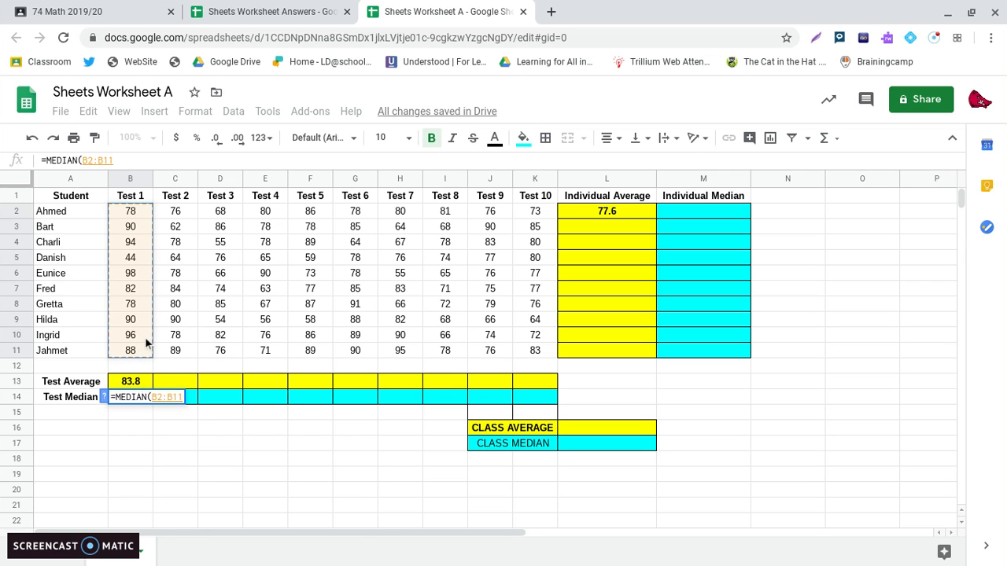
type(")")
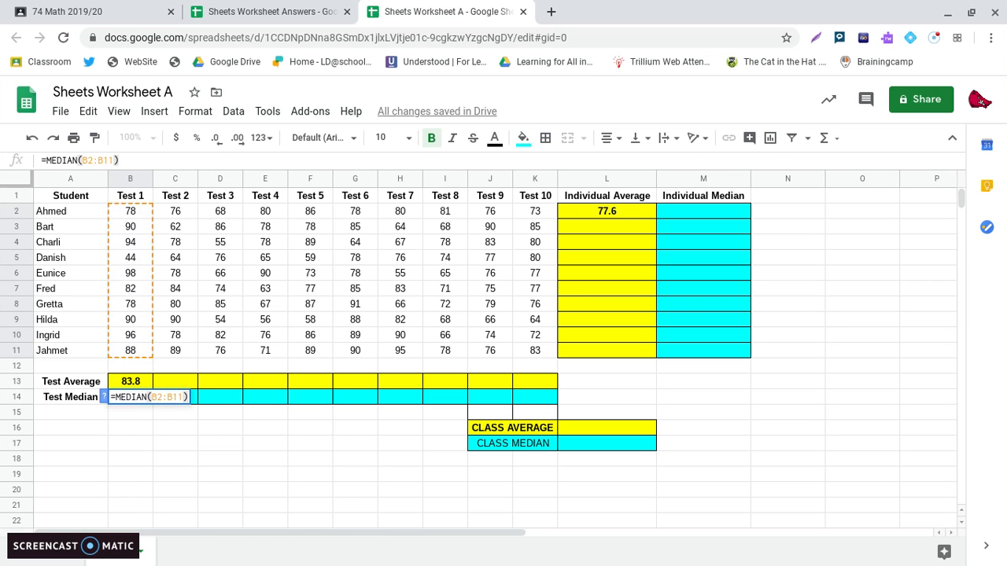
key("Return")
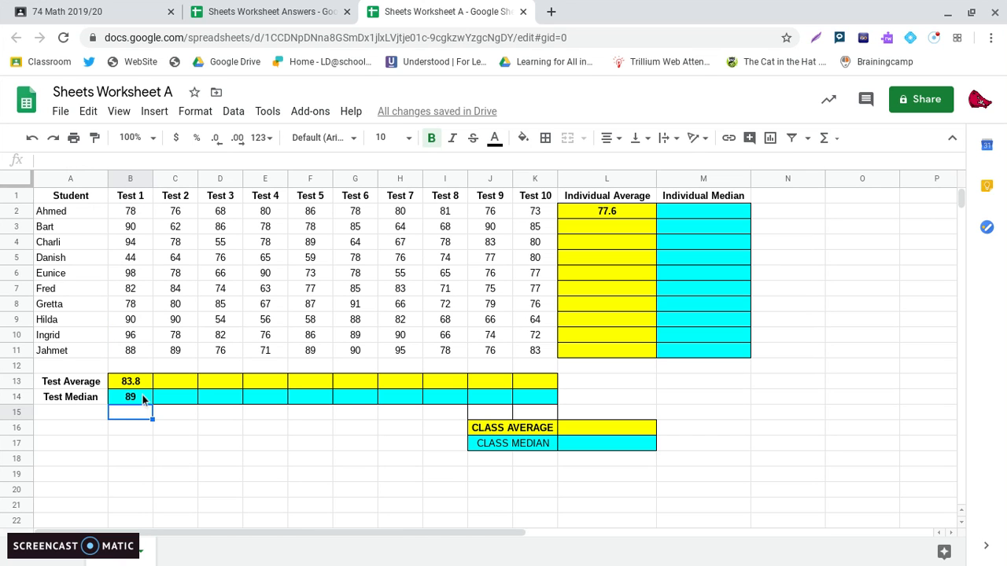
- Calculate the first student's individual median in cell M2 with the formula =MEDIAN(B2:K2)
left_click(698, 209)
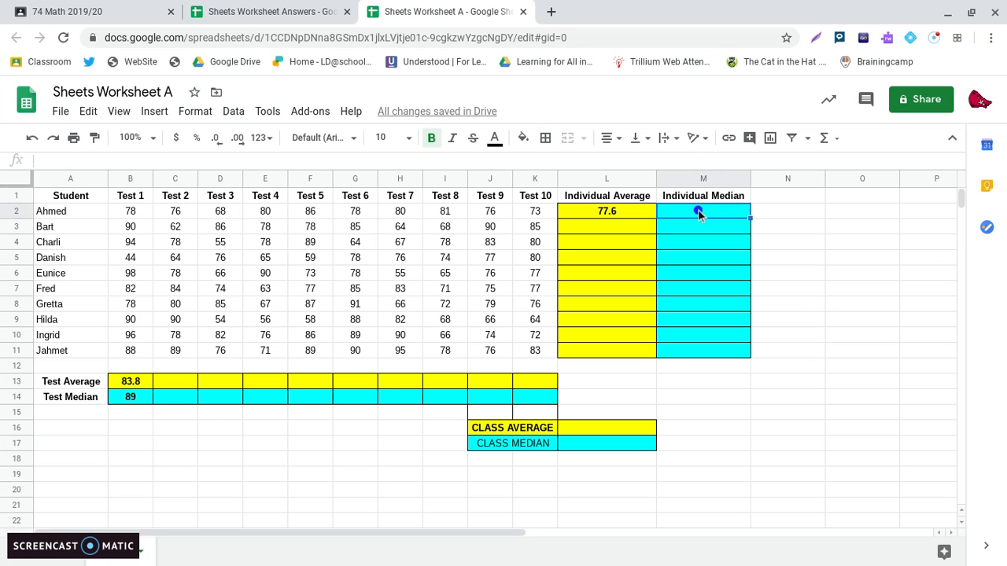
type("=")
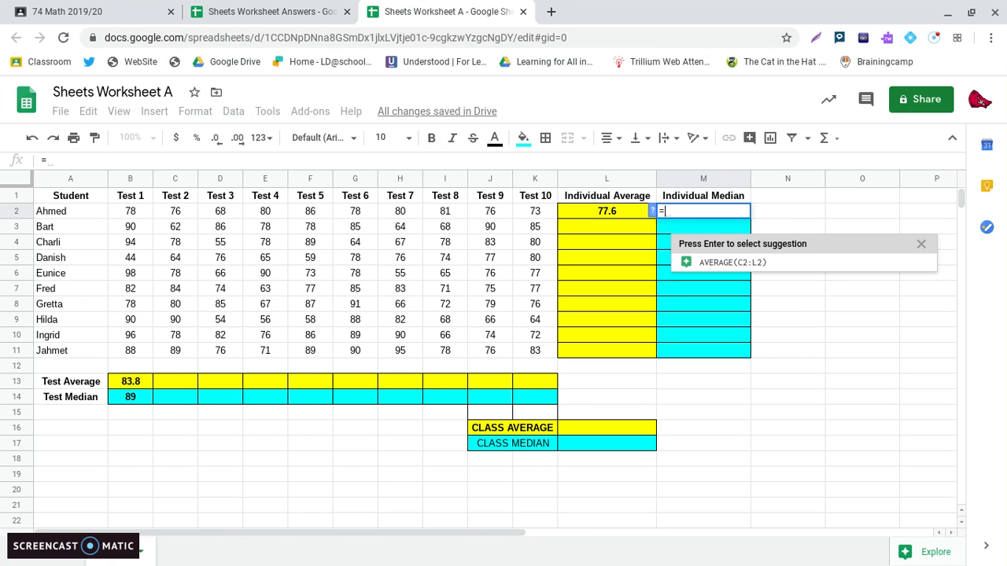
type("(")
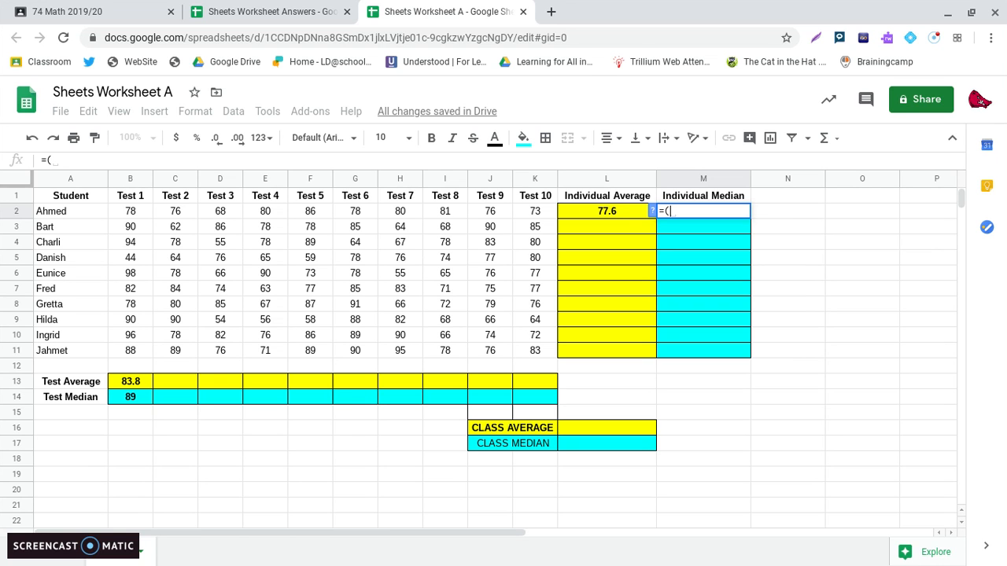
key("BackSpace")
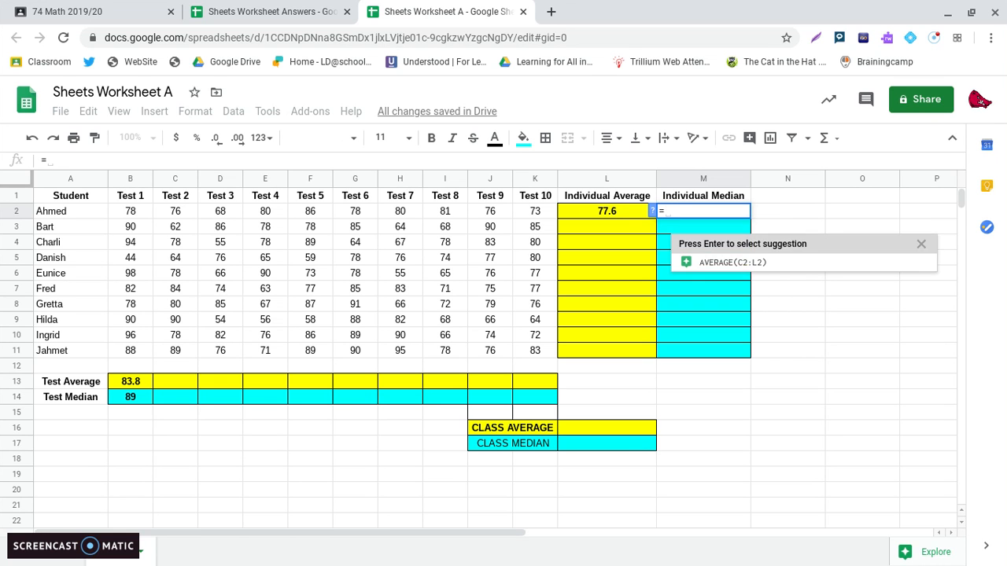
type("MEDIAN")
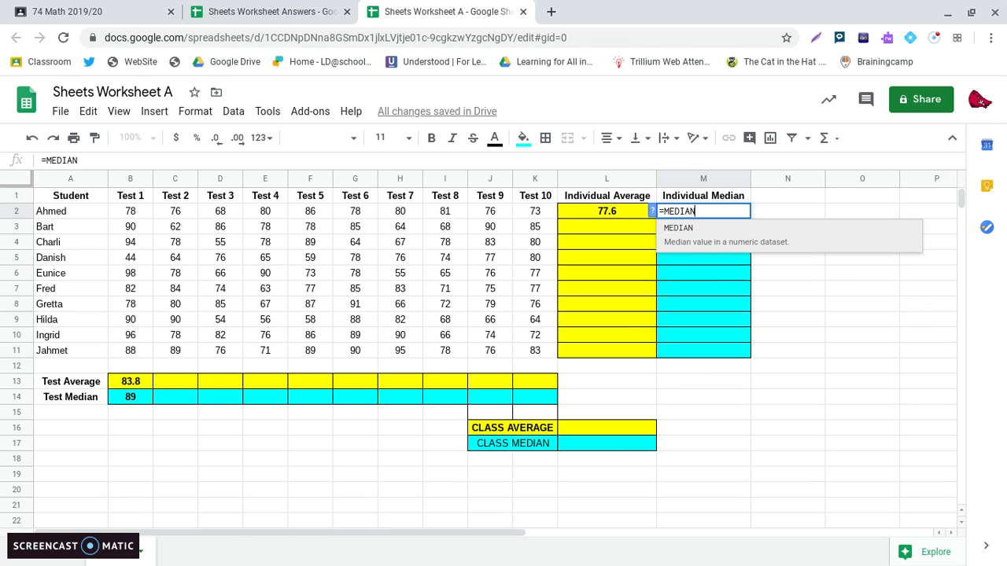
type("(")
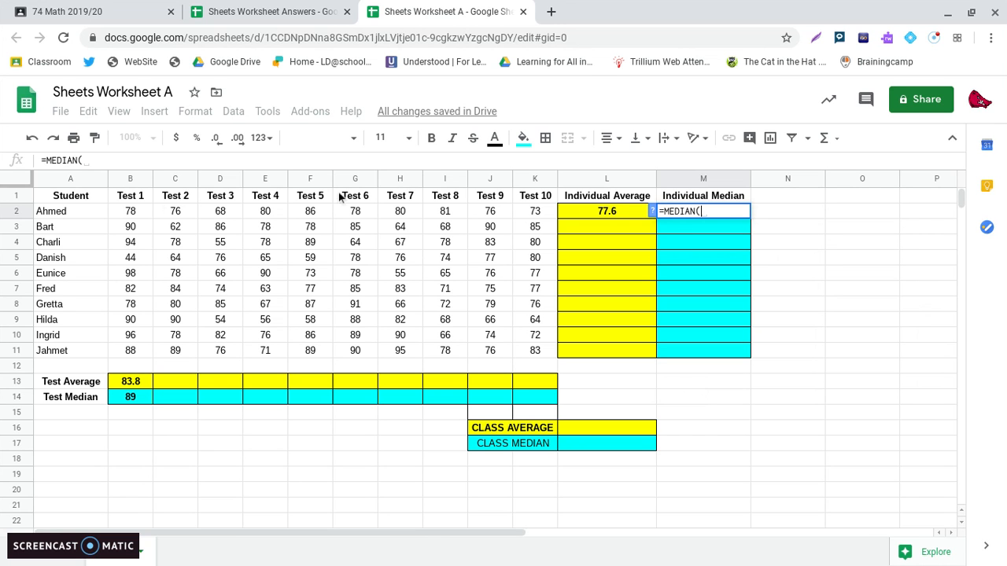
left_click_drag(132, 212, 529, 209)
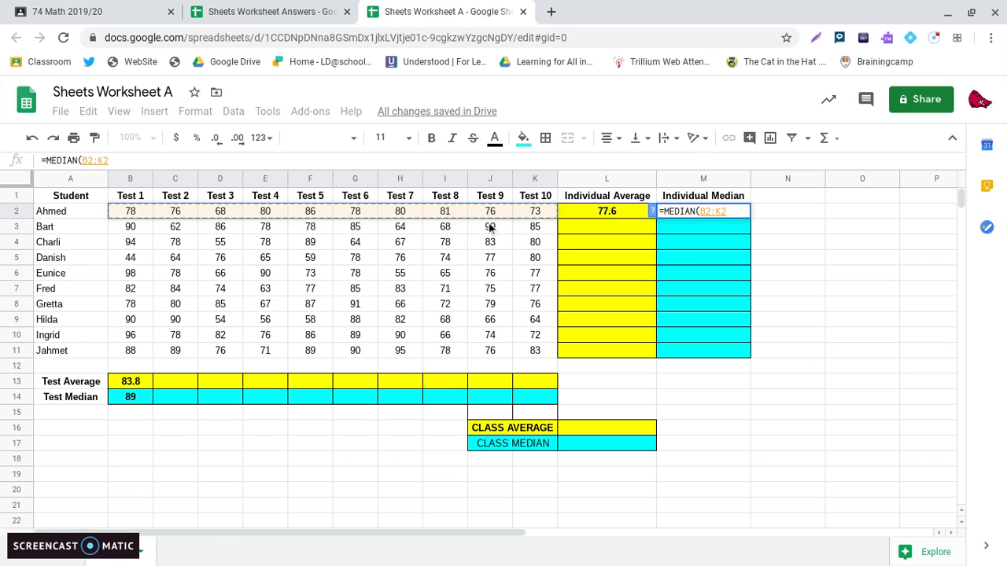
type(")")
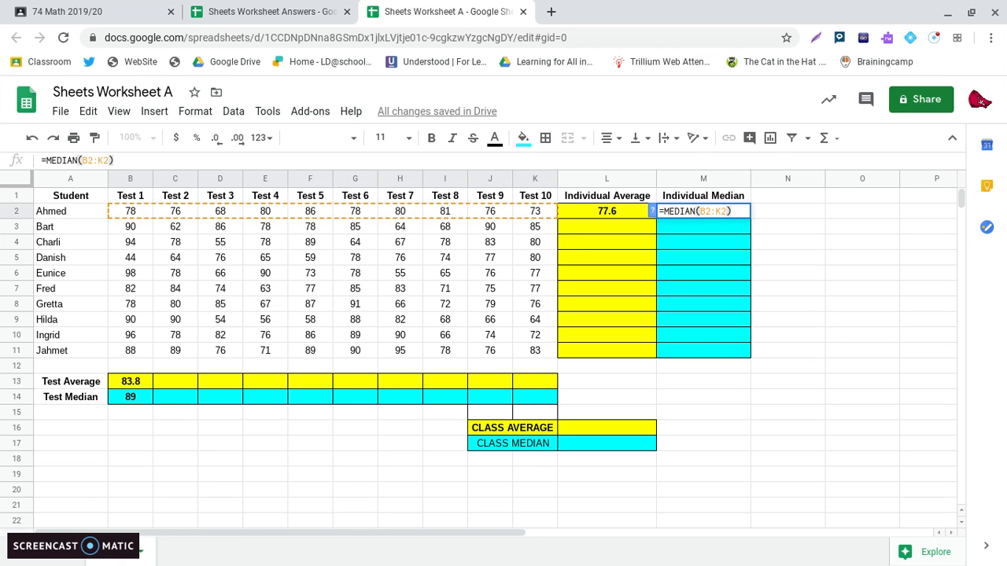
key("Return")
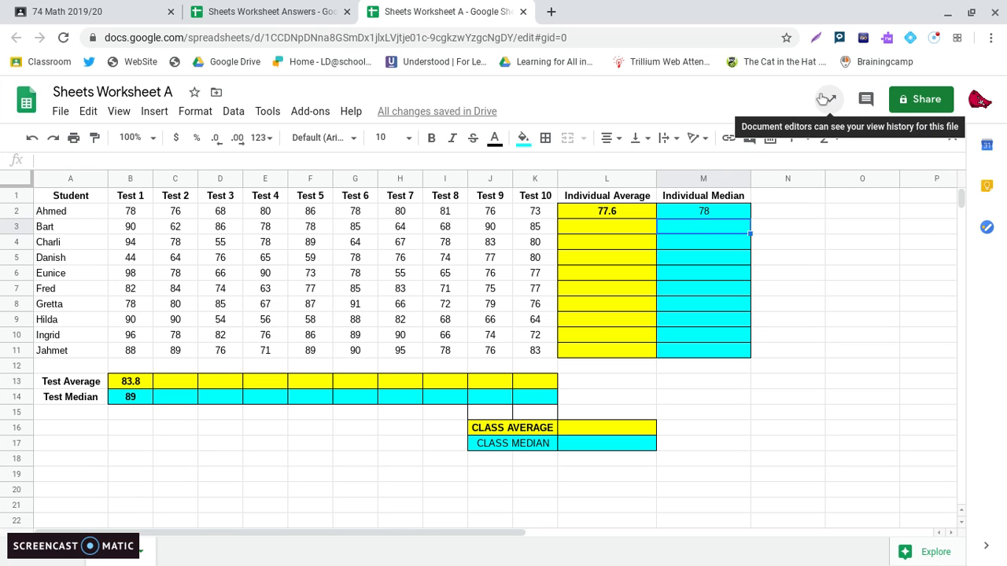
left_click(939, 44)
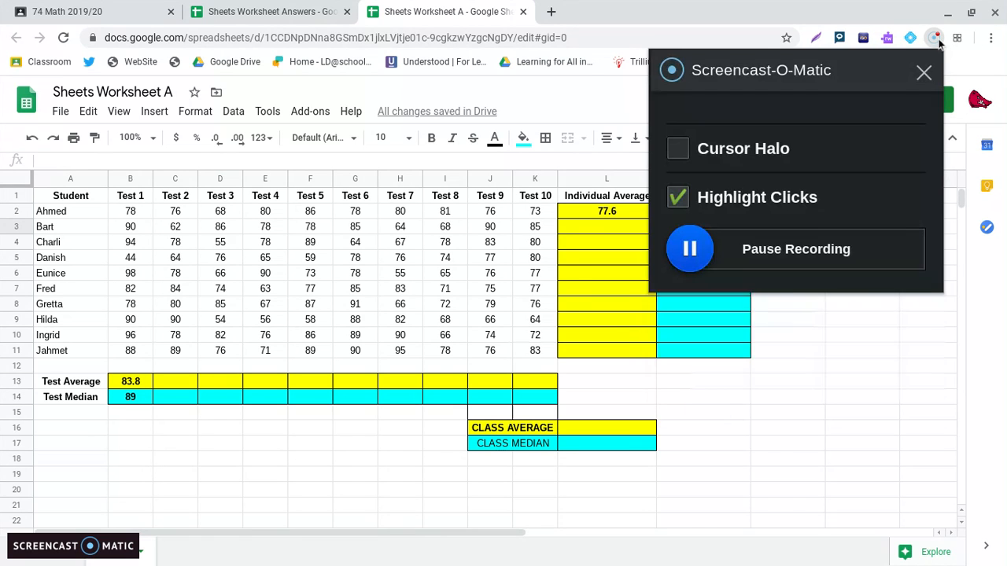